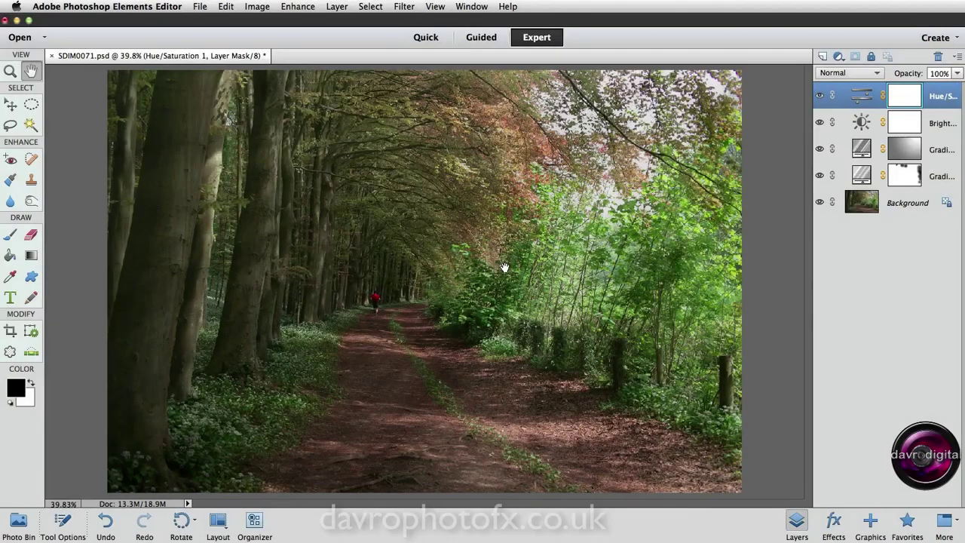
Compare the original background with the adjustments, zoom in on the trees, then fit the photo
left_click(819, 203, "alt")
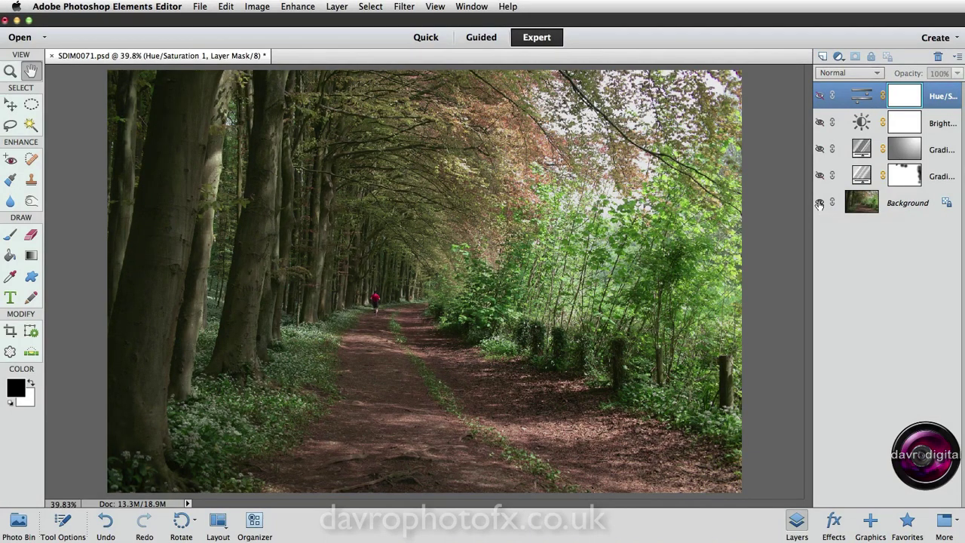
left_click(819, 204, "alt")
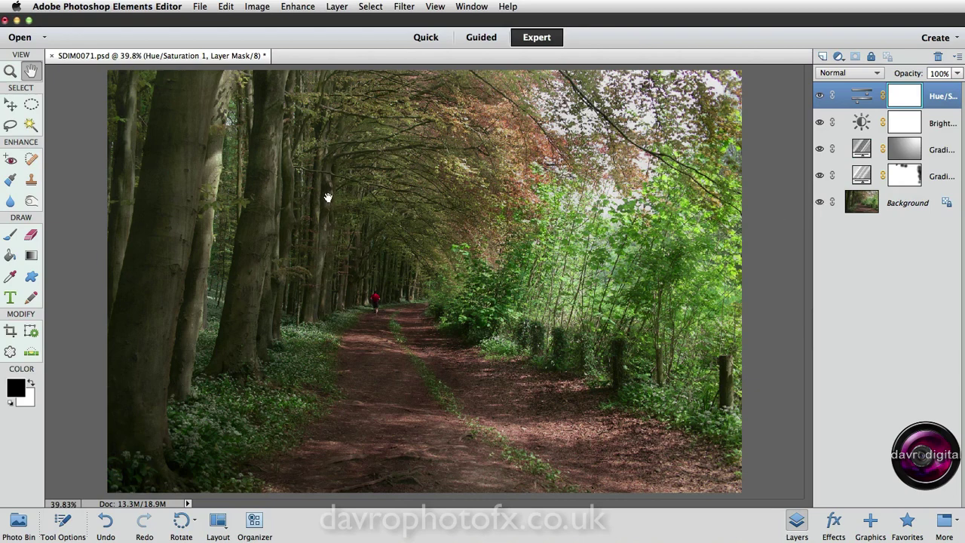
key("ctrl+plus")
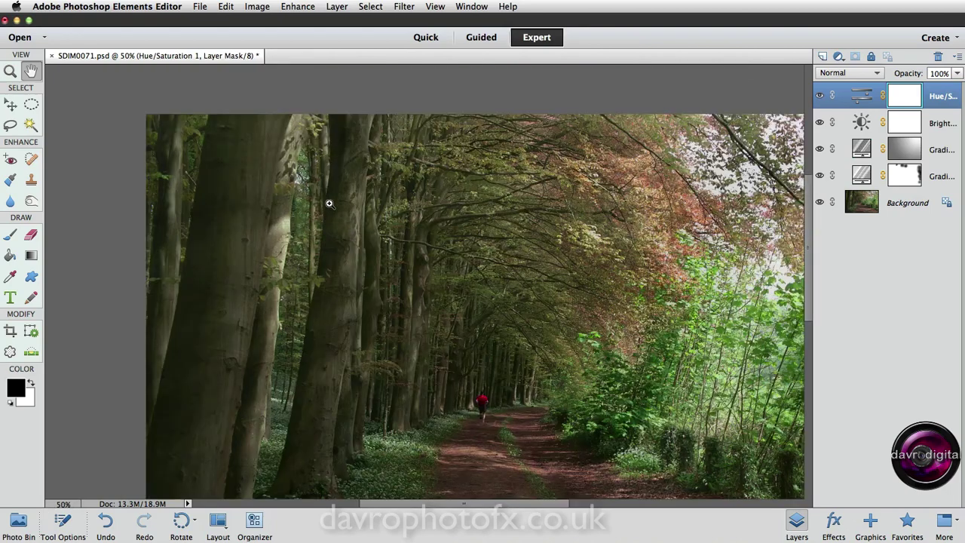
left_click(375, 232, "ctrl")
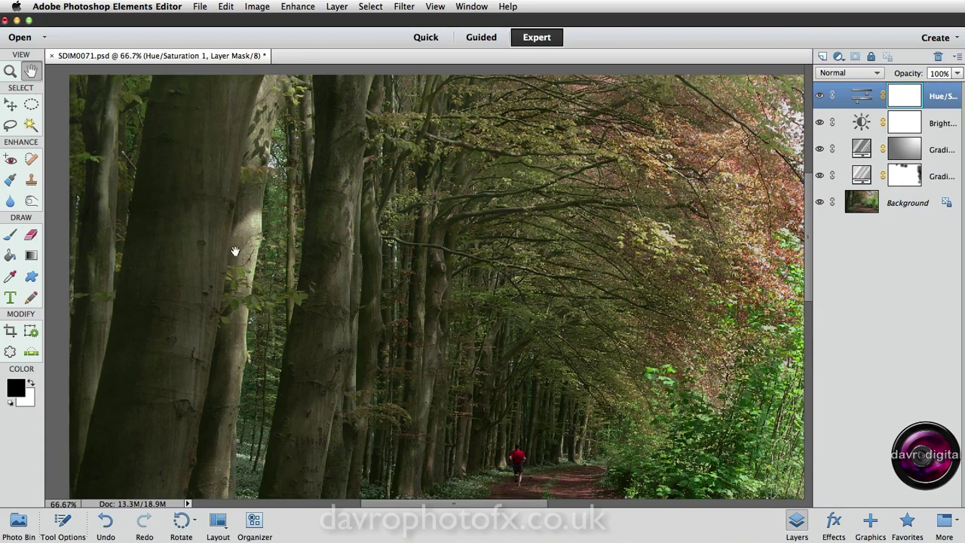
scroll(415, 295, "down", 2)
scroll(416, 294, "right", 1)
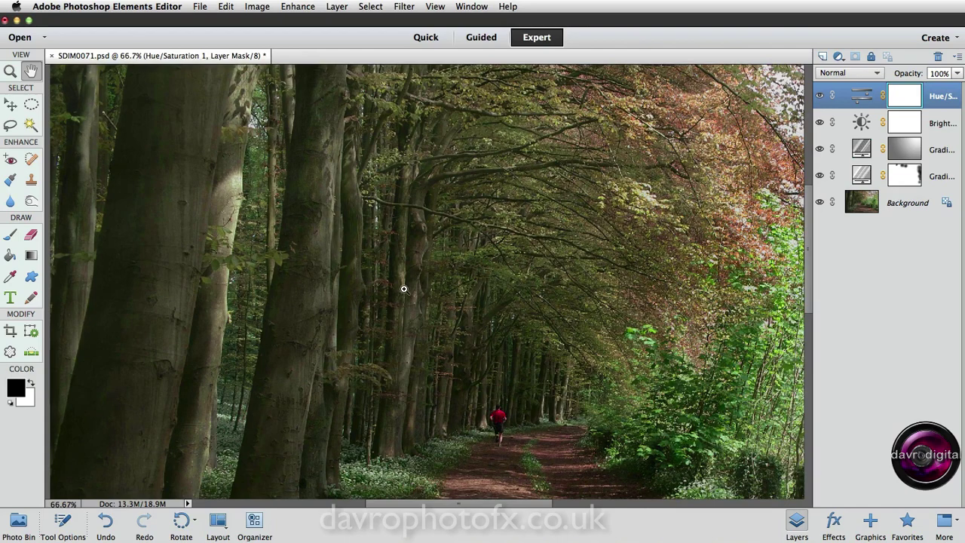
key("super+0")
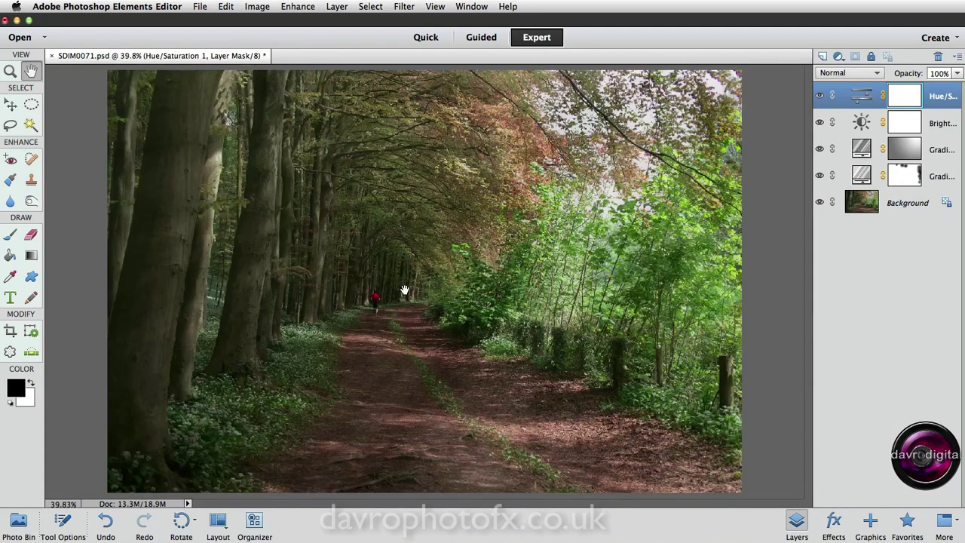
Create Layer 1 at the top holding a merged copy of all visible layers
left_click(822, 58)
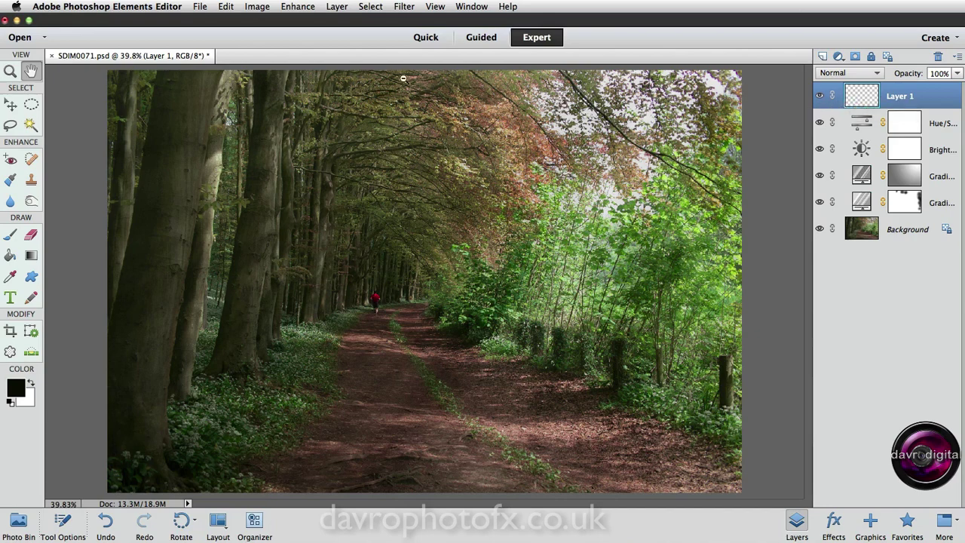
left_click(337, 7)
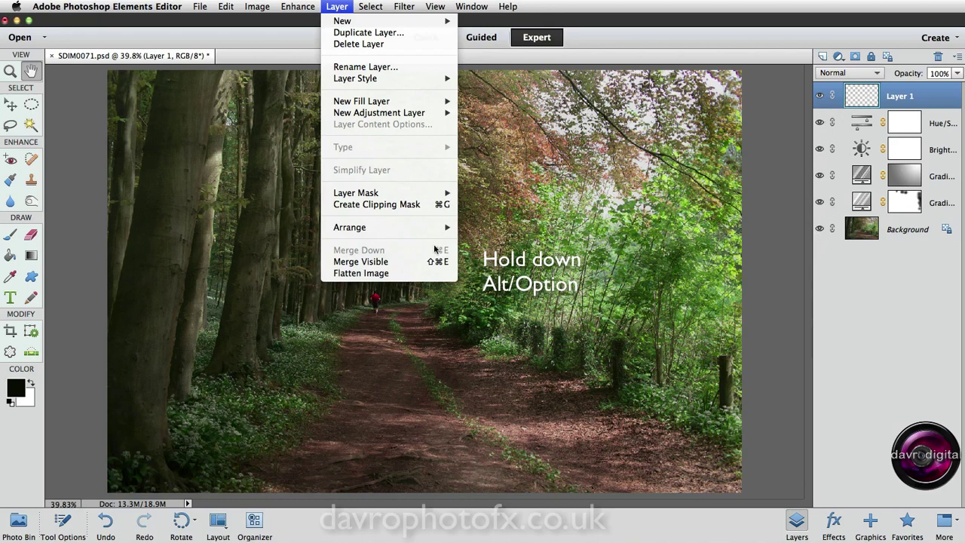
left_click(375, 262, "alt")
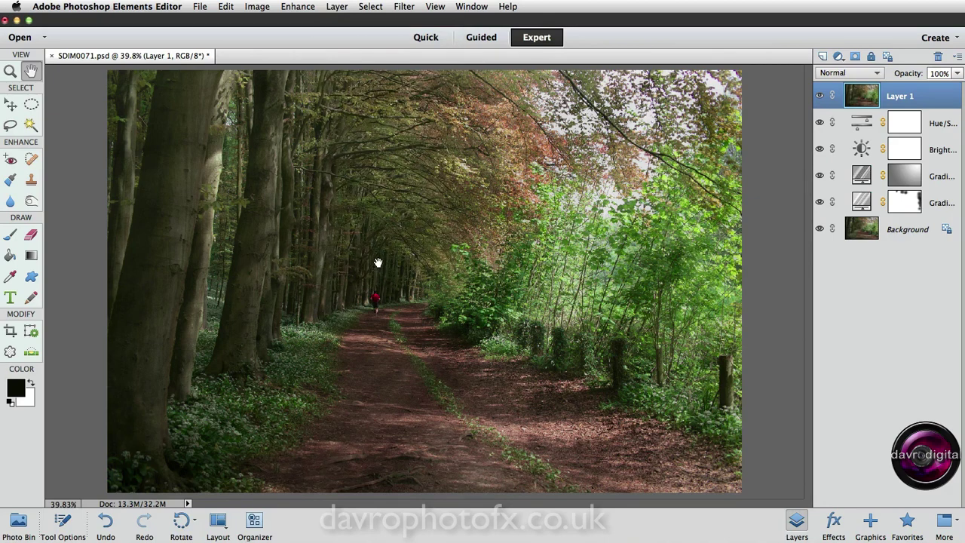
Apply Auto Color Correction to the merged layer and lower its opacity to 44%, comparing on and off
left_click(291, 8)
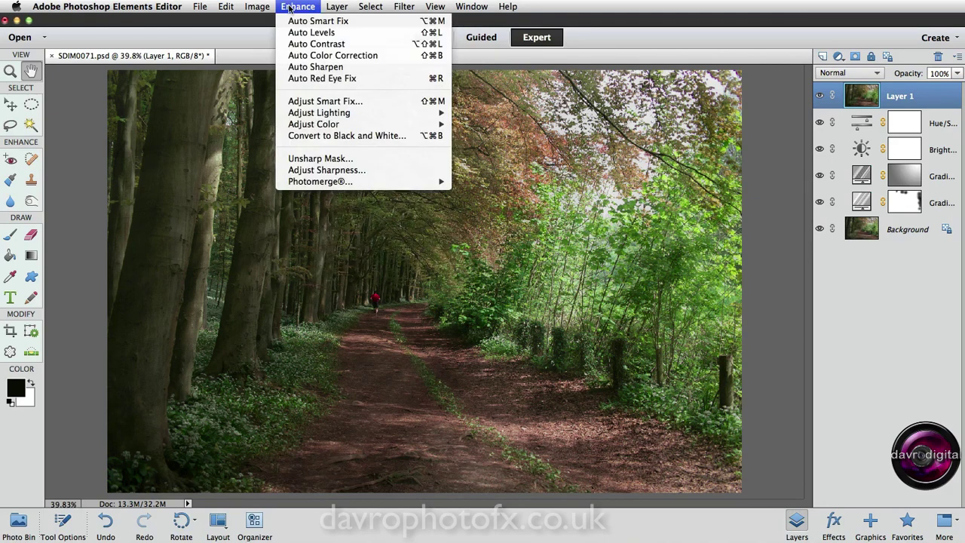
left_click(294, 55)
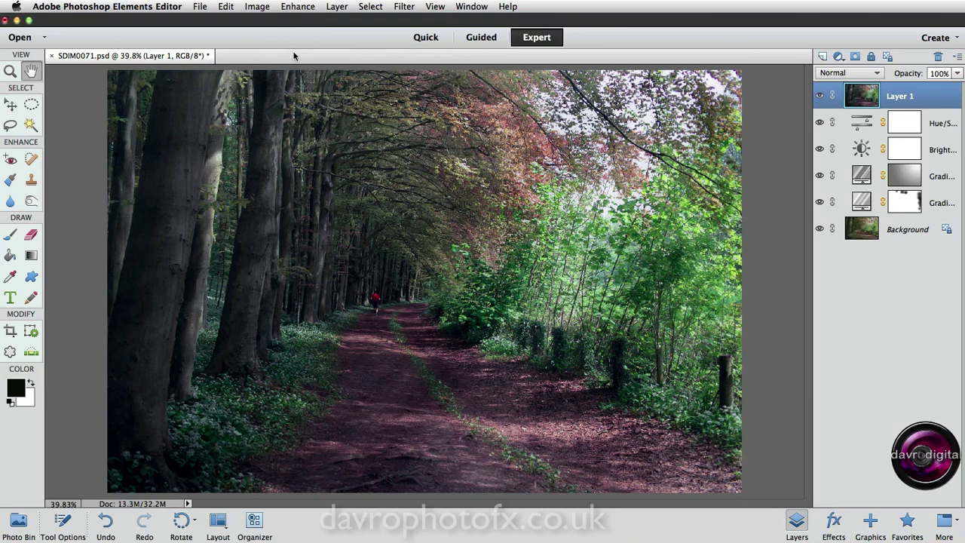
left_click_drag(930, 78, 890, 75)
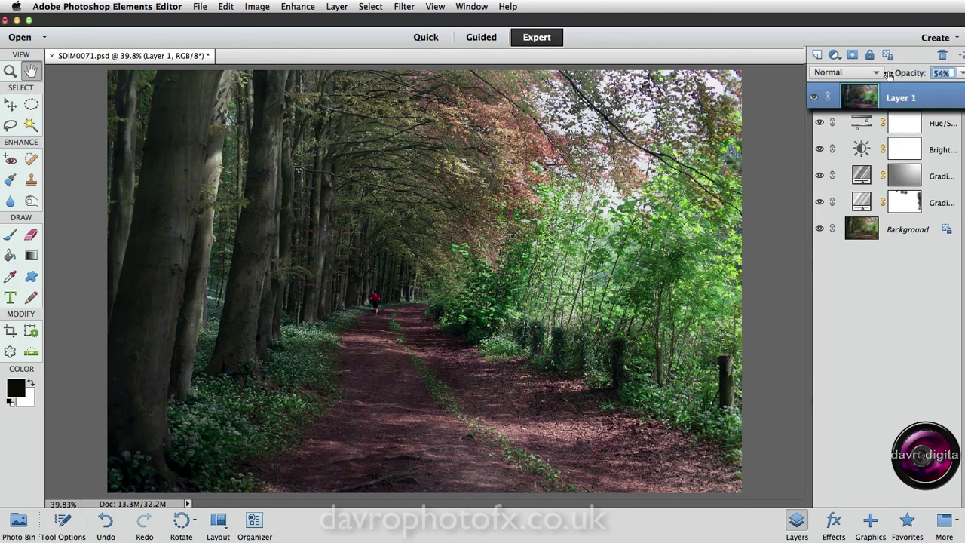
left_click(820, 97)
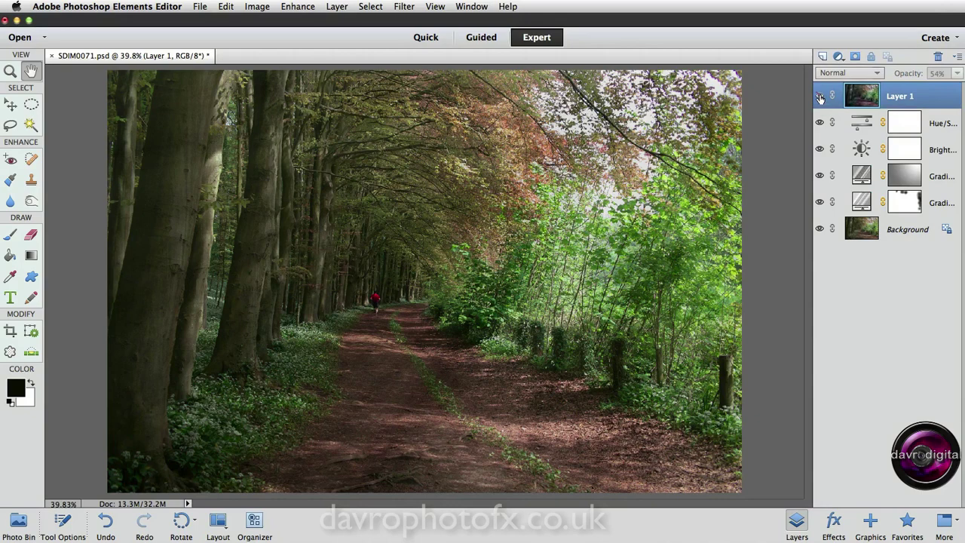
left_click(820, 97)
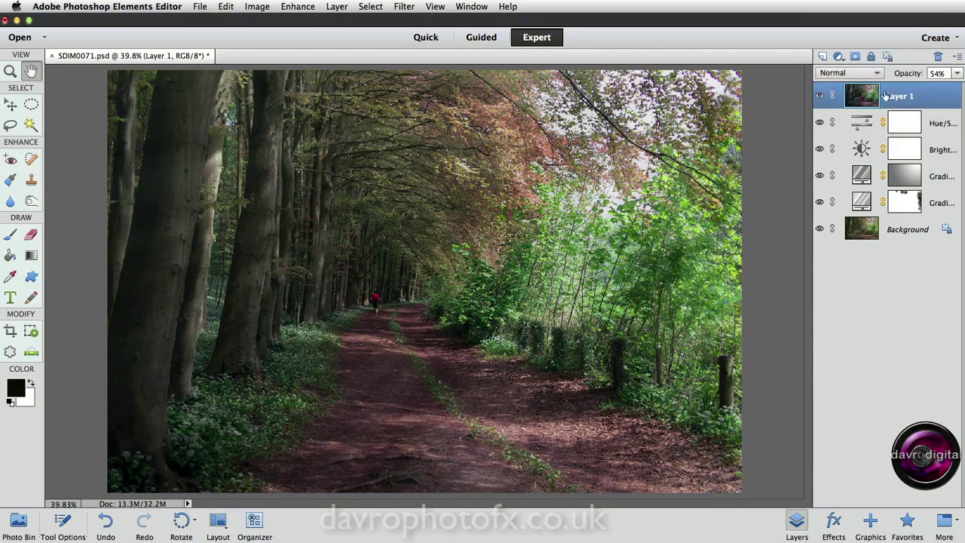
left_click_drag(912, 74, 902, 73)
left_click(819, 97)
Rename the merged layer to 'Auto colour'
double_click(902, 98)
type("Auto colour")
key("Return")
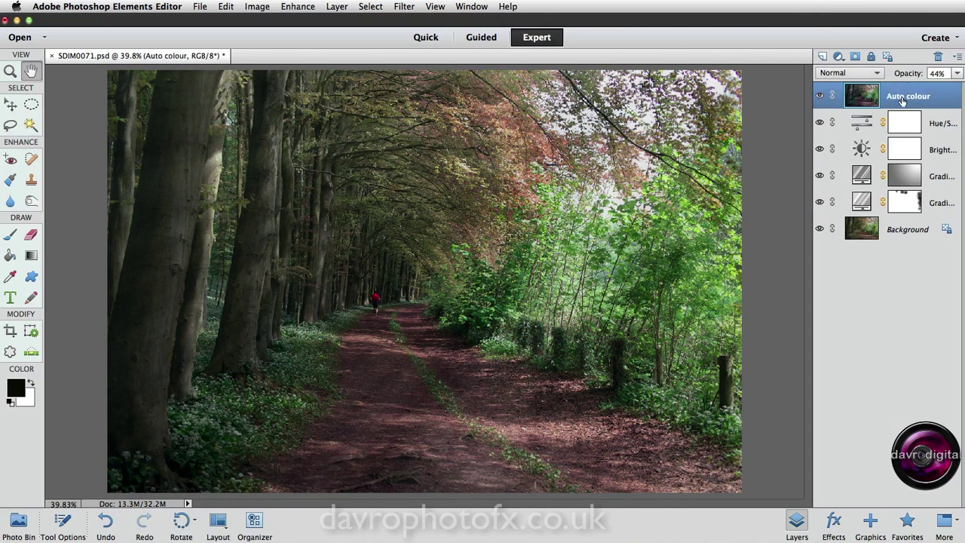
Hide Auto colour and create a new merged Layer 1 above the Hue/Saturation layer
left_click(820, 99)
left_click(858, 123)
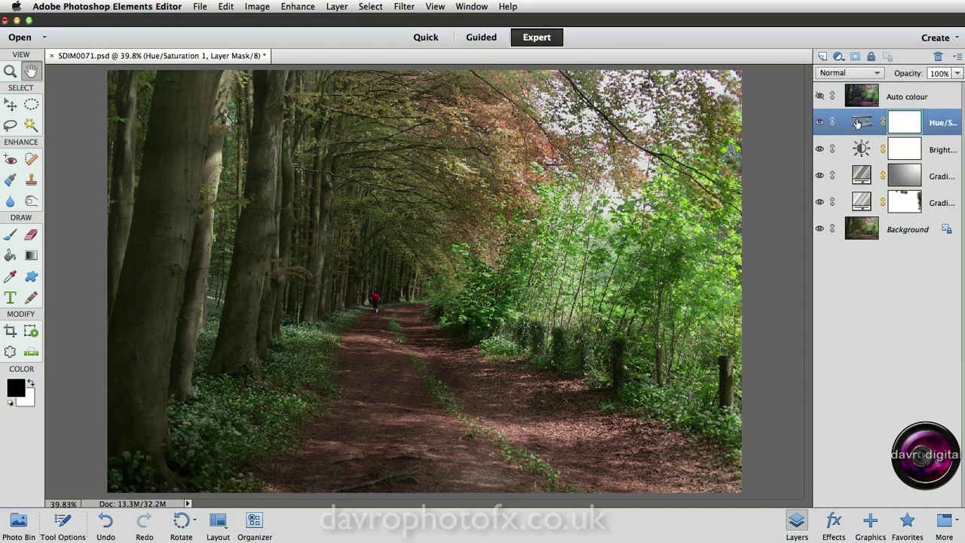
left_click(823, 57)
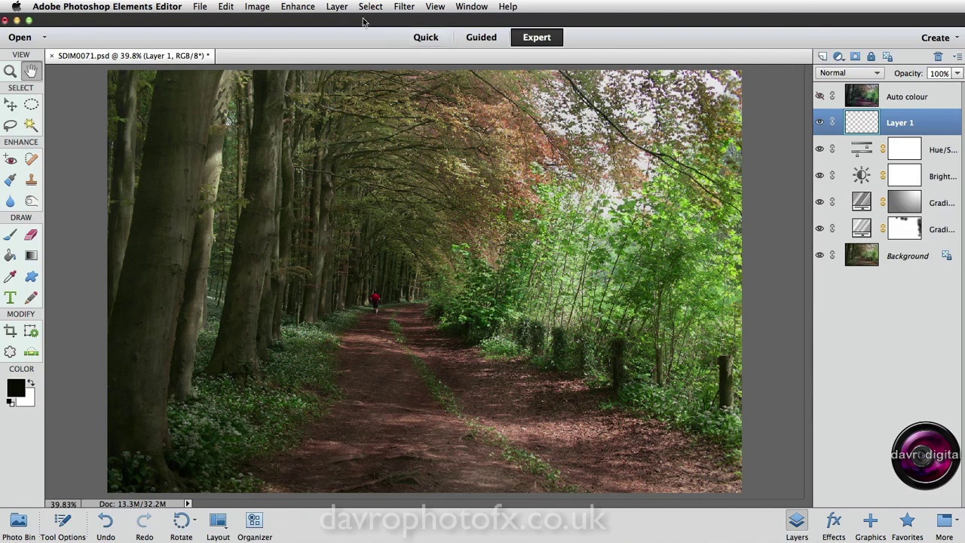
left_click(339, 9)
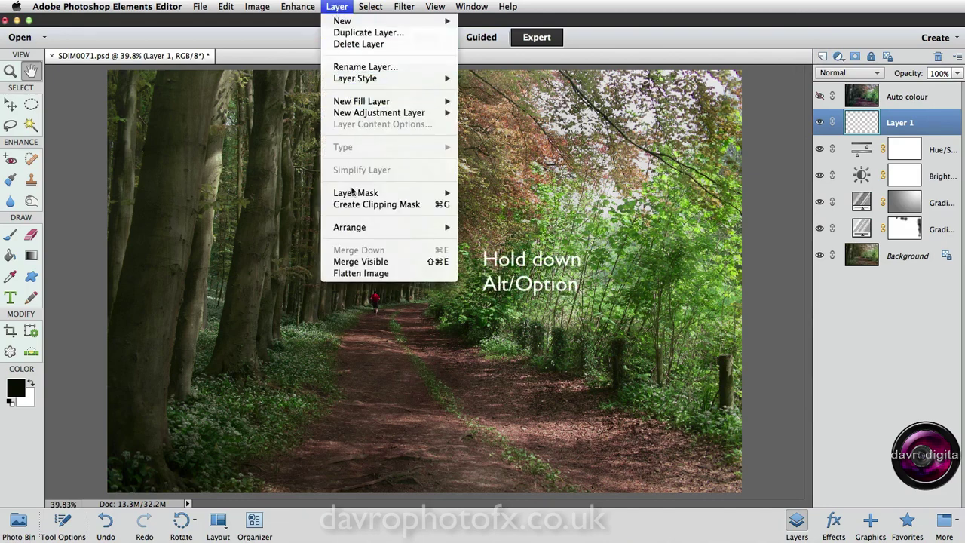
left_click(356, 261, "alt")
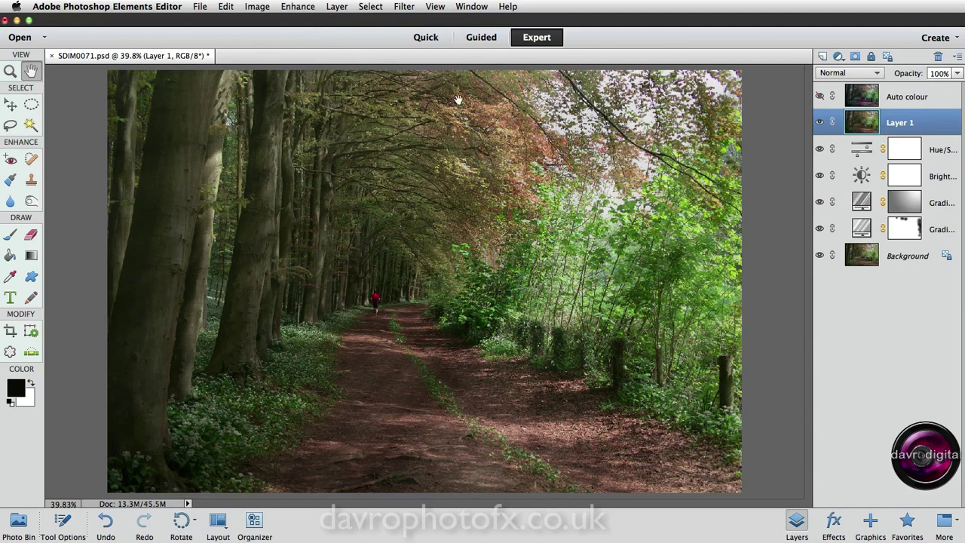
Open Enhance > Adjust Color > Remove Color Cast and move its dialog to the lower right
left_click(295, 9)
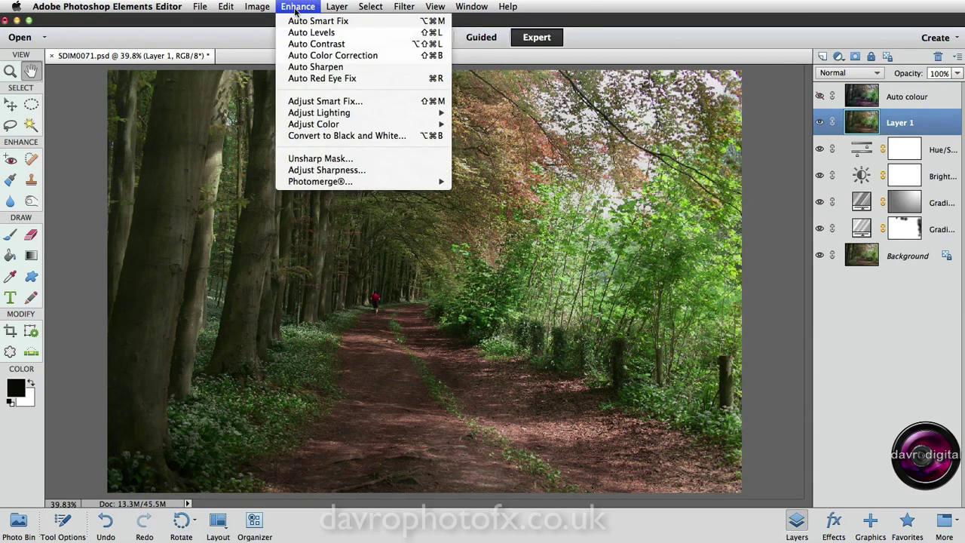
mouse_move(312, 125)
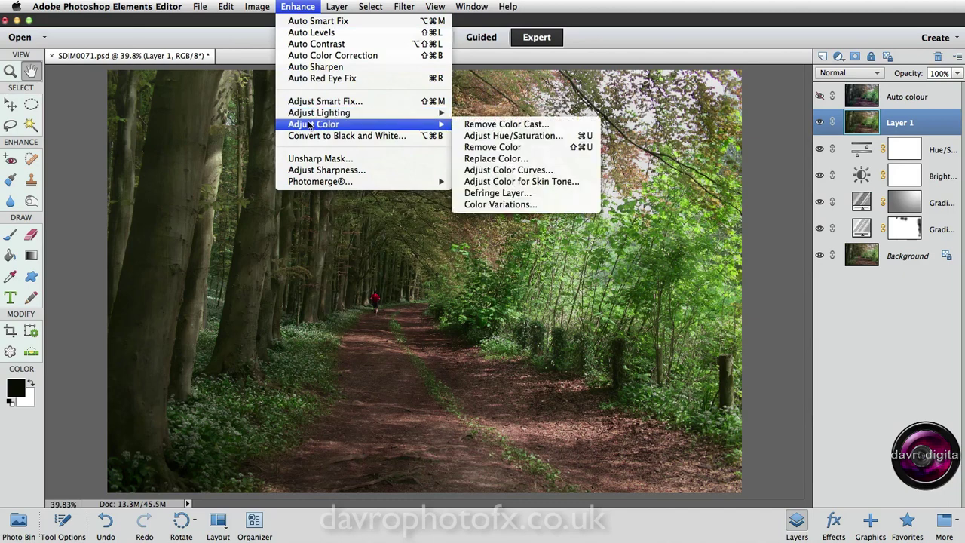
left_click(489, 127)
left_click_drag(681, 375, 452, 225)
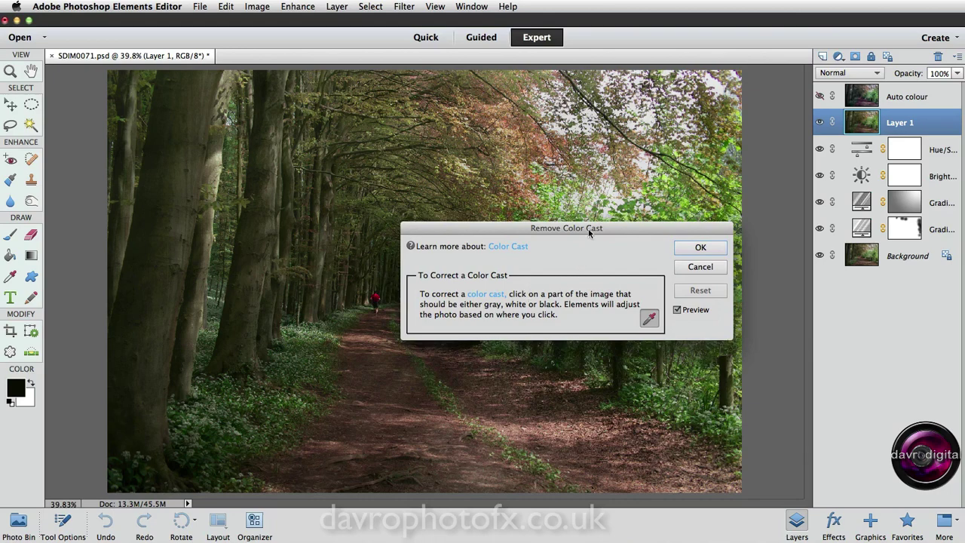
left_click_drag(588, 228, 769, 388)
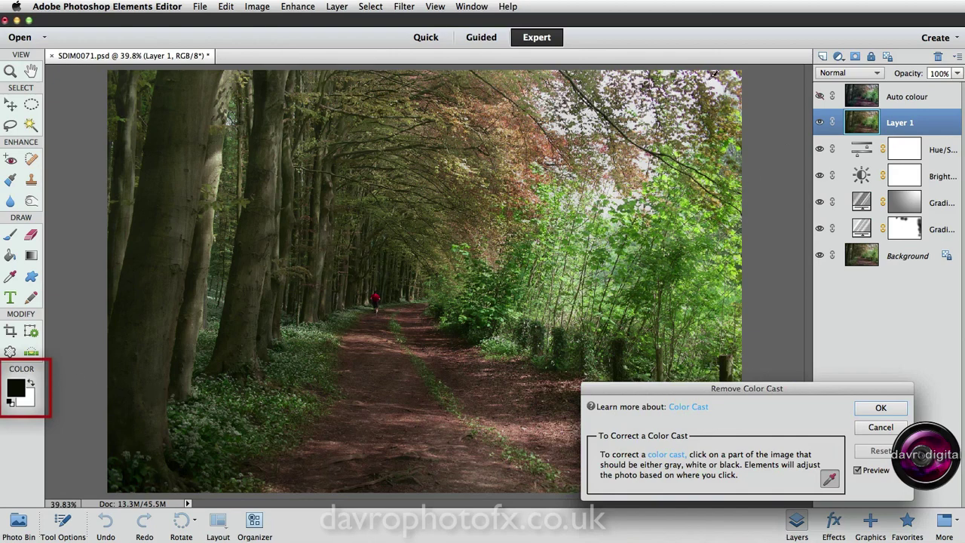
Sample the sky, foliage, tree trunks and dark lower-left shadows as neutral points, then re-enable Preview
left_click(715, 77)
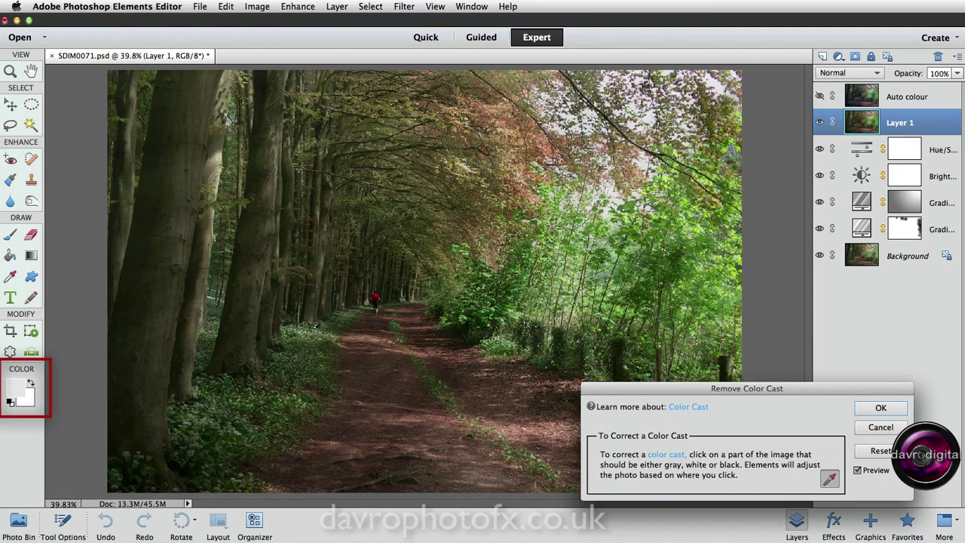
left_click(311, 333)
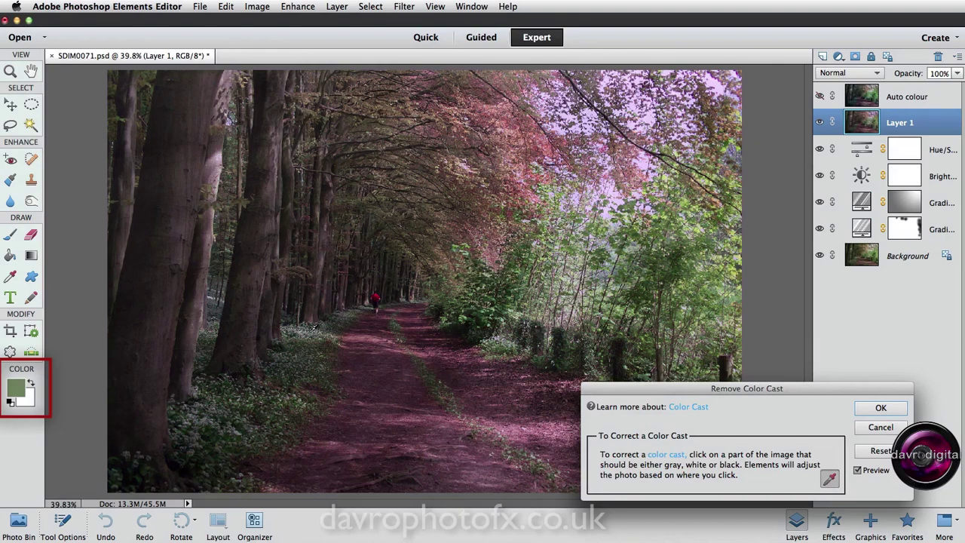
left_click(312, 330)
left_click(219, 156)
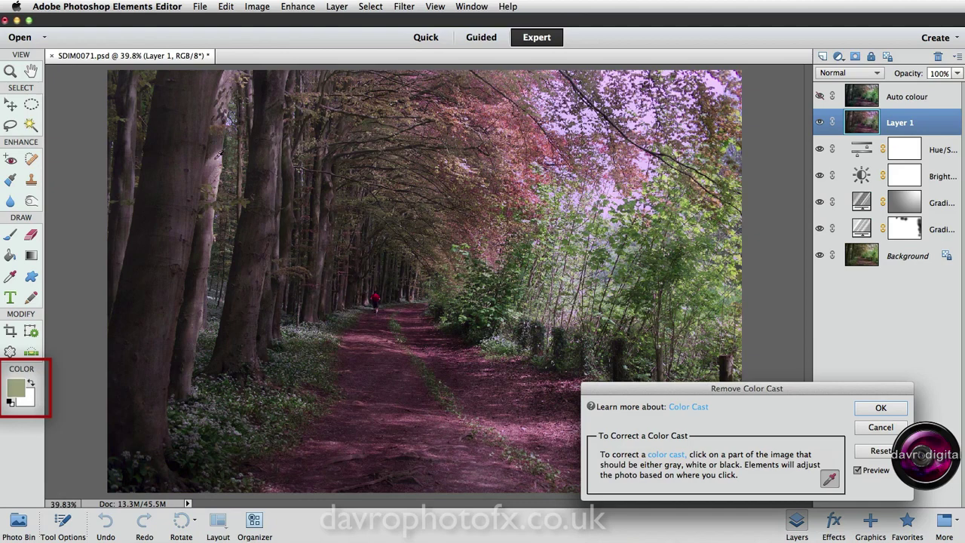
left_click(276, 159)
left_click(187, 471)
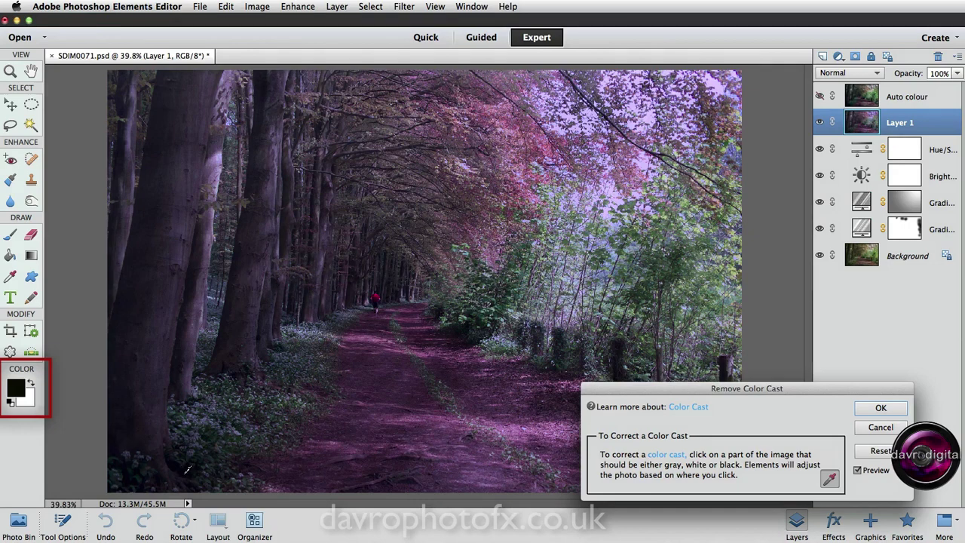
left_click(187, 472)
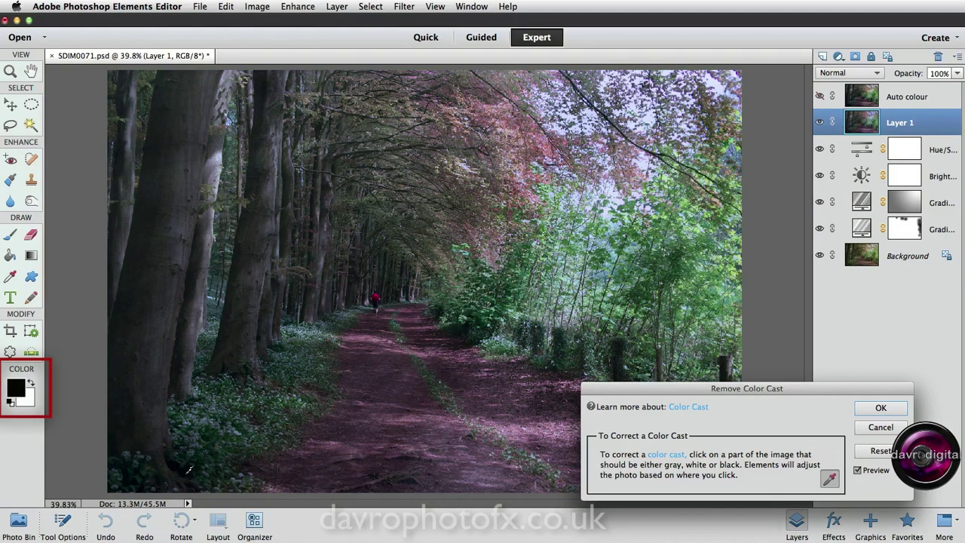
left_click(859, 471)
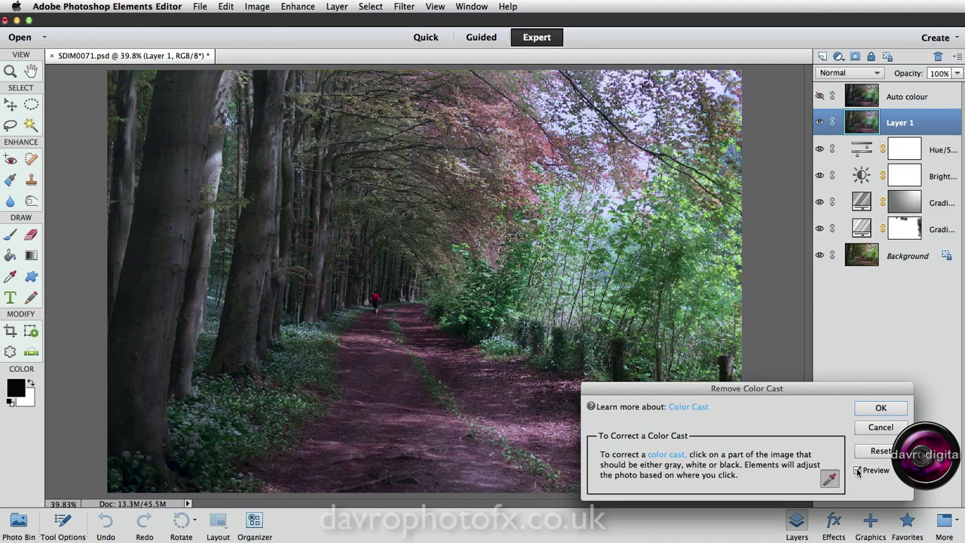
Accept the correction, set Layer 1 to 57% opacity, and toggle Layer 1 and Auto colour to compare
left_click(879, 408)
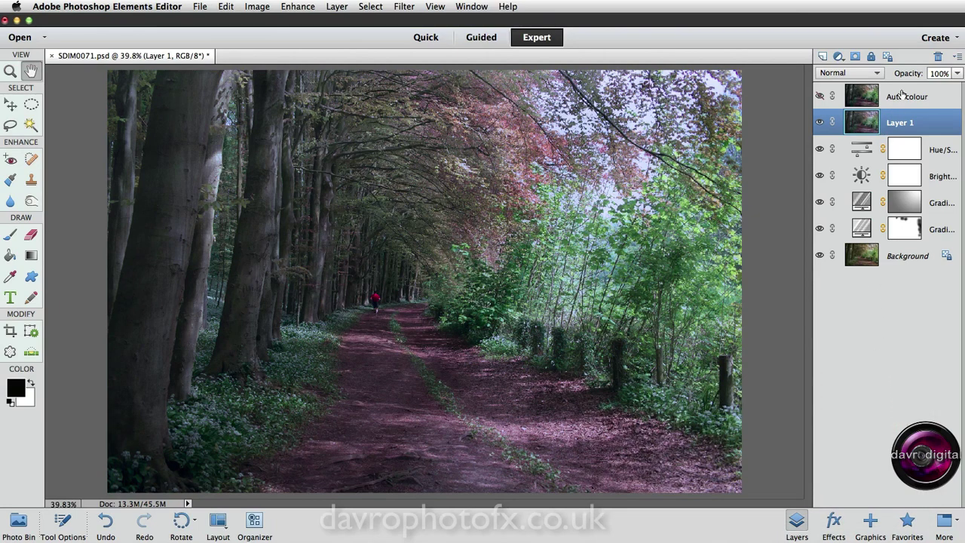
left_click_drag(916, 74, 890, 74)
left_click(820, 123)
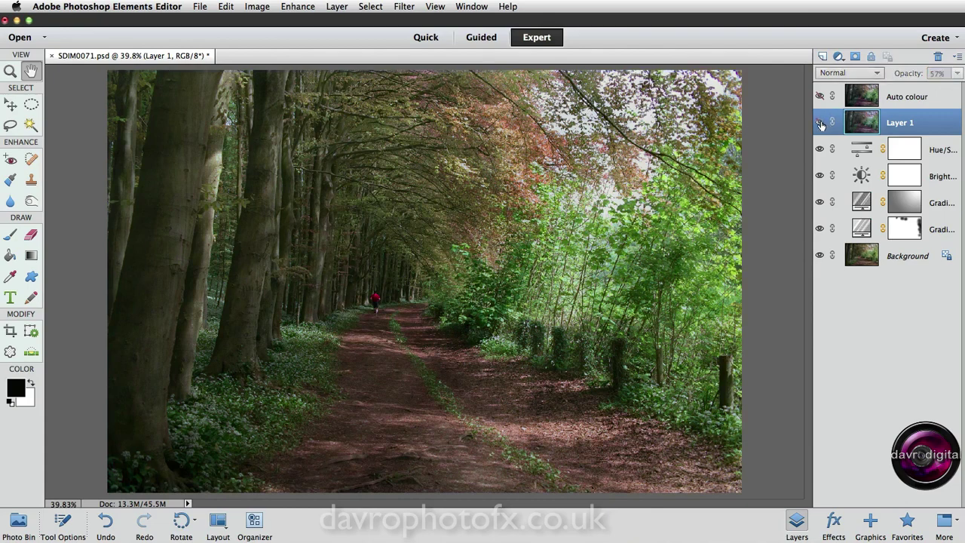
left_click(821, 123)
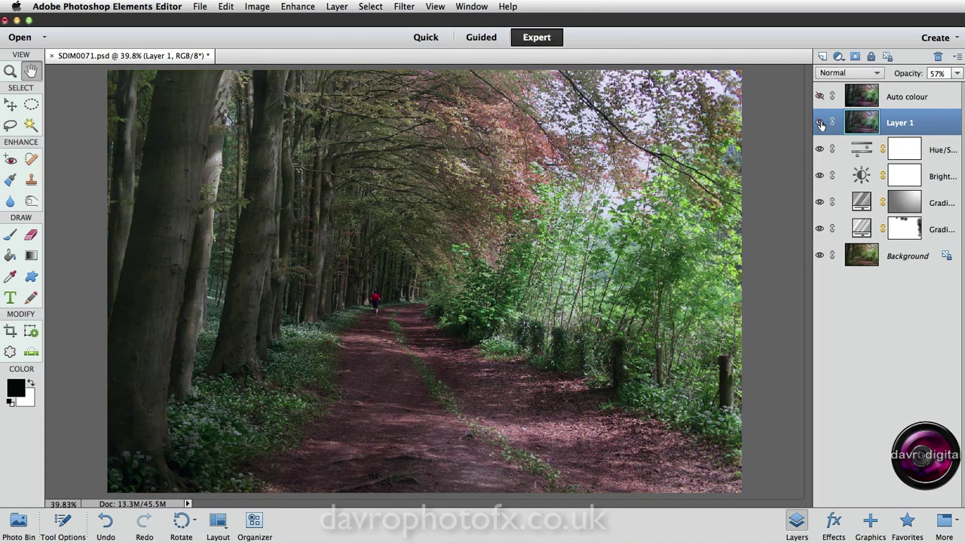
left_click(820, 123)
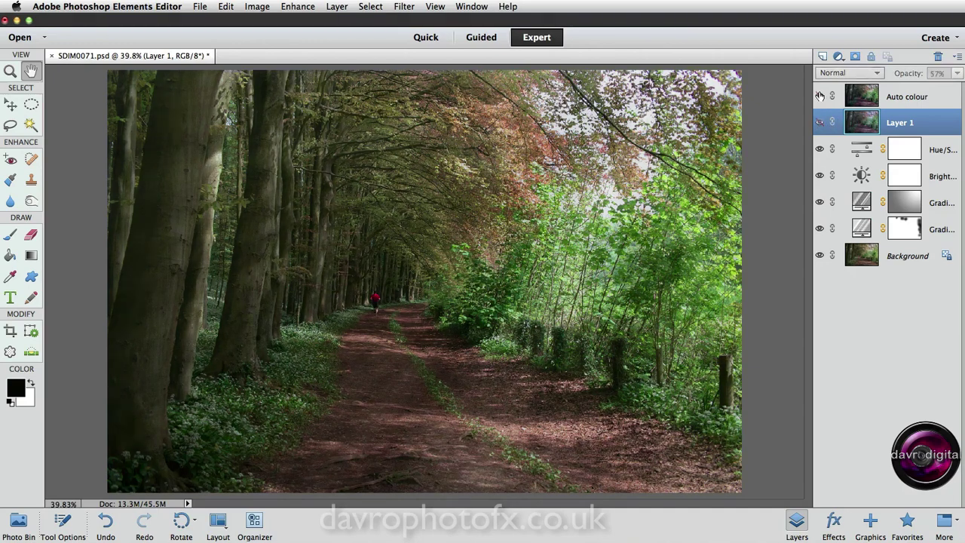
left_click(820, 96)
left_click(820, 122)
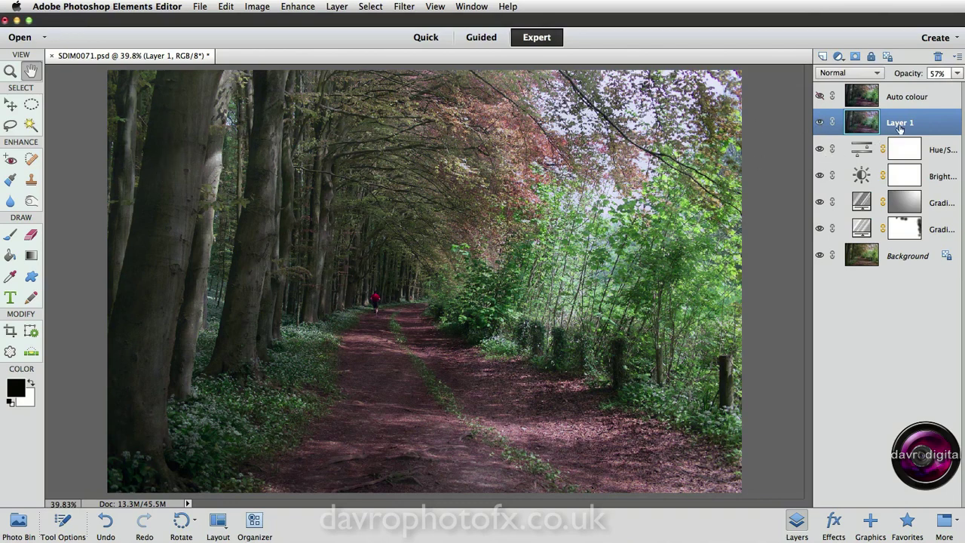
Open the Hue/Saturation adjustment, set Master saturation to +18, and open the Channel list
left_click(863, 151)
double_click(862, 152)
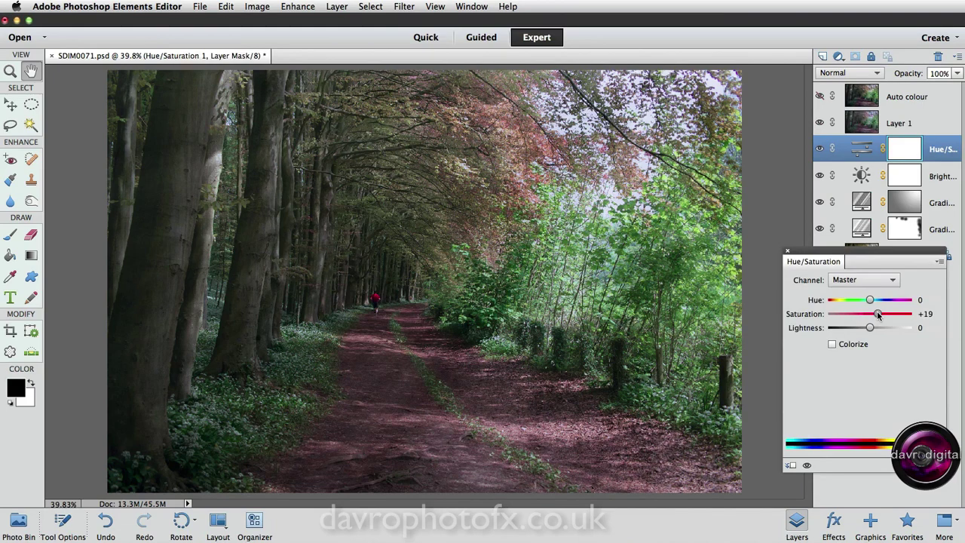
left_click_drag(878, 314, 897, 315)
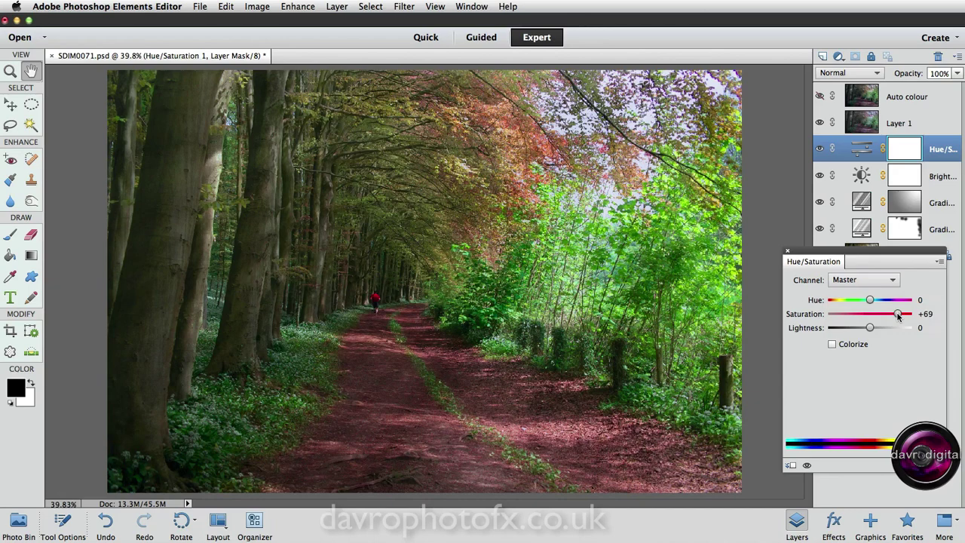
left_click(928, 314)
type("18")
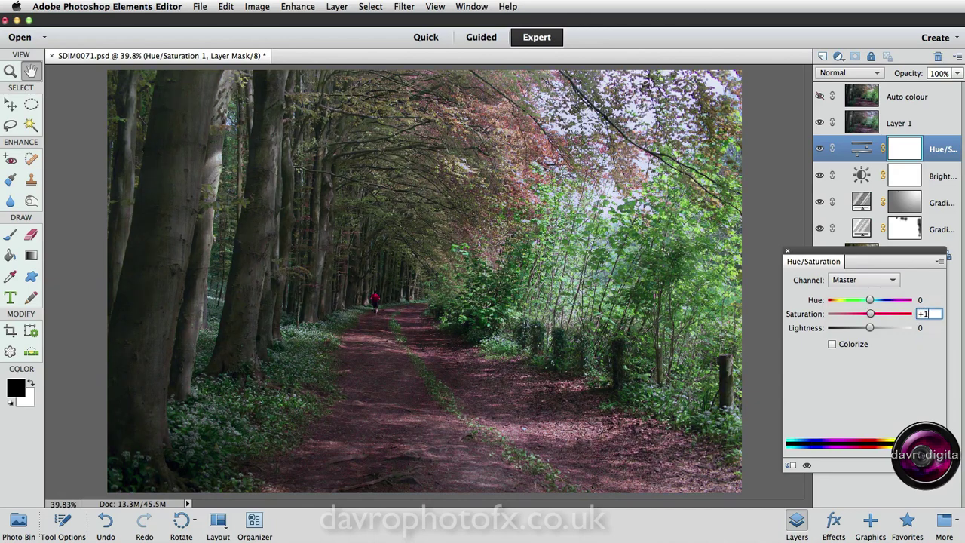
left_click(884, 283)
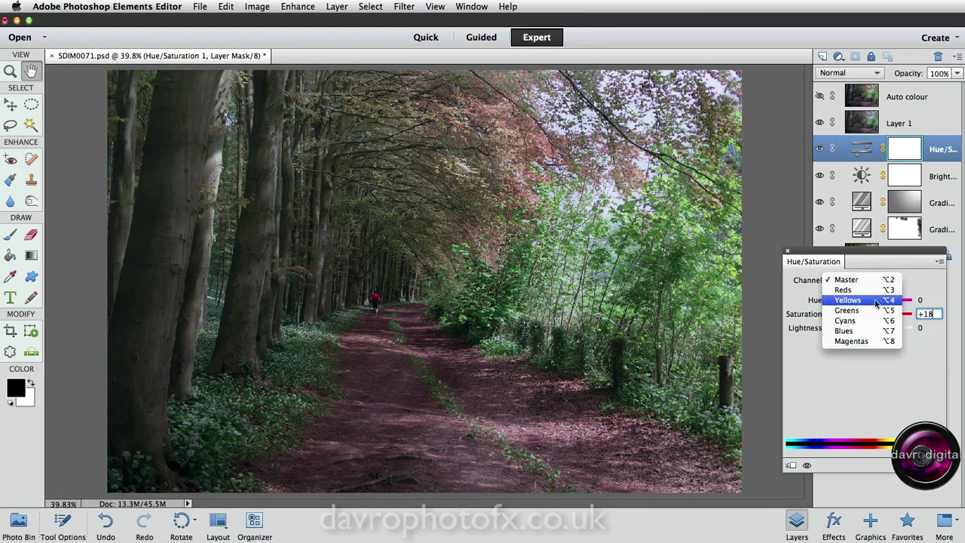
Select Yellows, extend its range into the greens, set saturation to +28, and close the panel
left_click(874, 300)
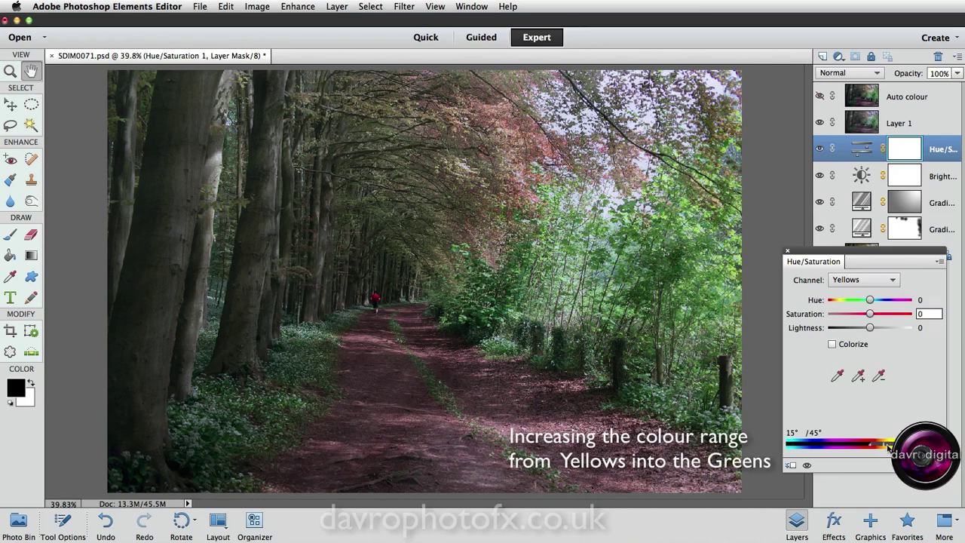
mouse_move(871, 447)
left_mouse_down()
mouse_move(886, 448)
mouse_move(877, 441)
left_mouse_up()
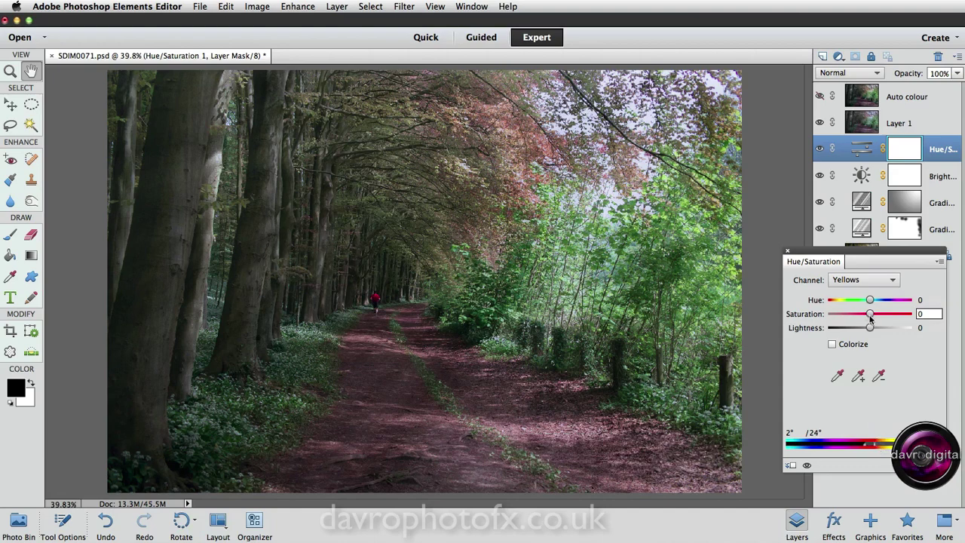
left_click_drag(870, 314, 850, 314)
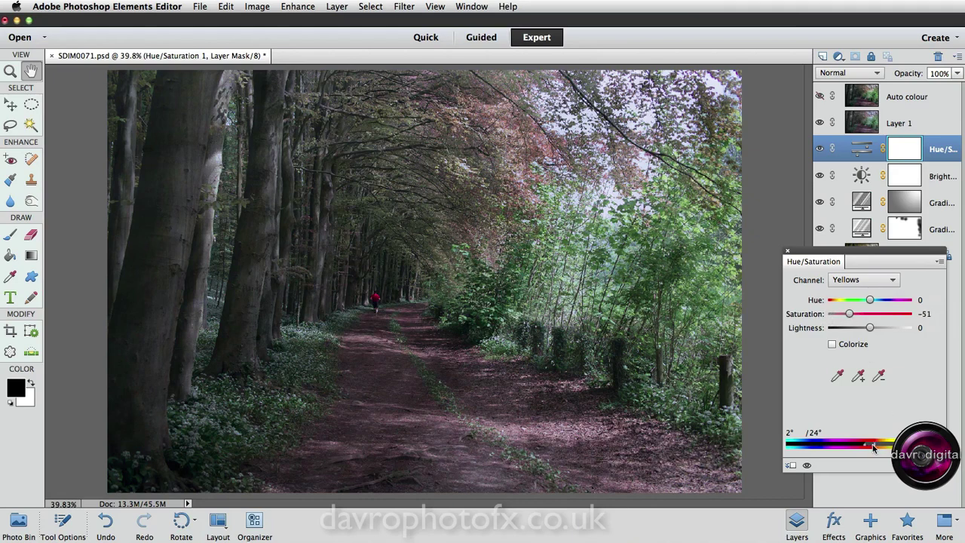
mouse_move(875, 448)
left_mouse_down()
mouse_move(884, 448)
mouse_move(873, 448)
left_mouse_up()
left_click_drag(849, 314, 882, 326)
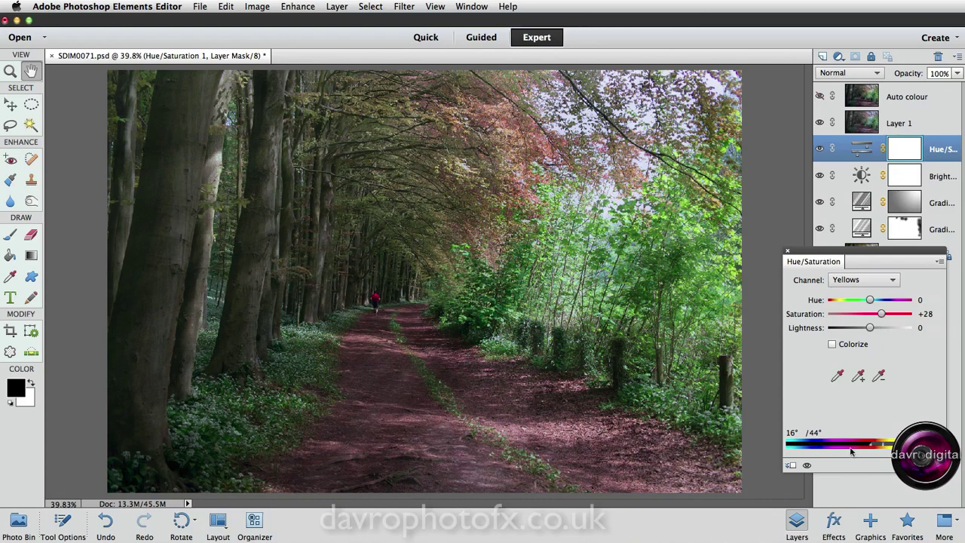
left_click(807, 466)
left_click(788, 252)
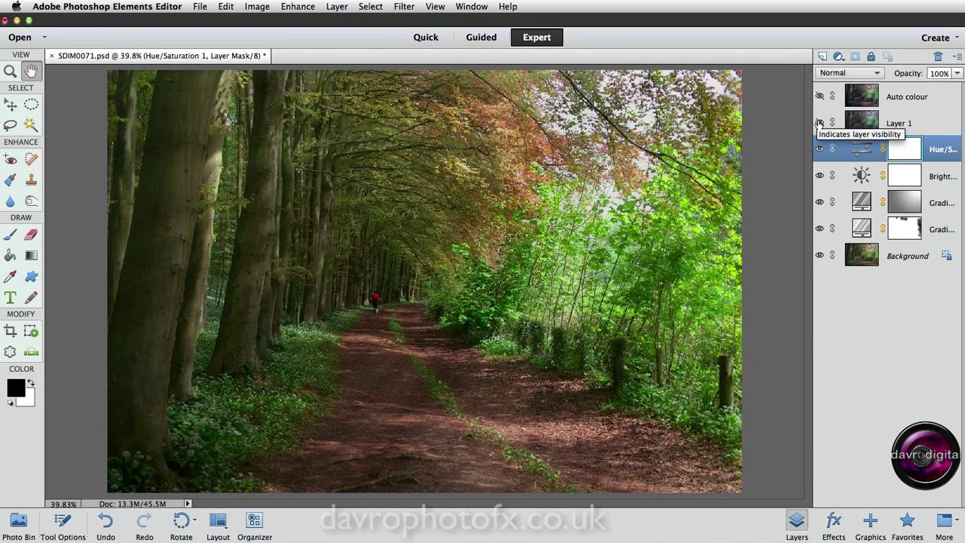
Make Layer 1 visible again and rename it 'Colour cast'
left_click(820, 122)
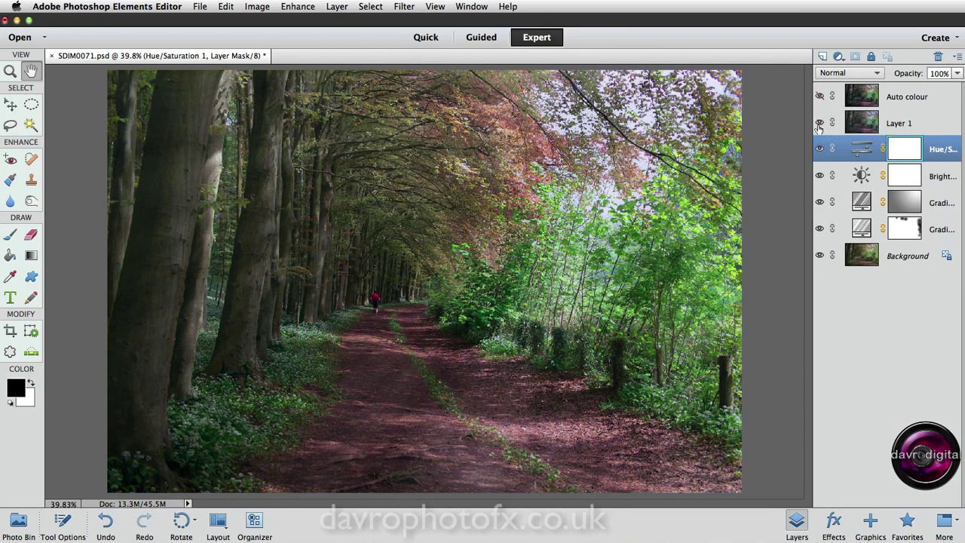
left_click(902, 124)
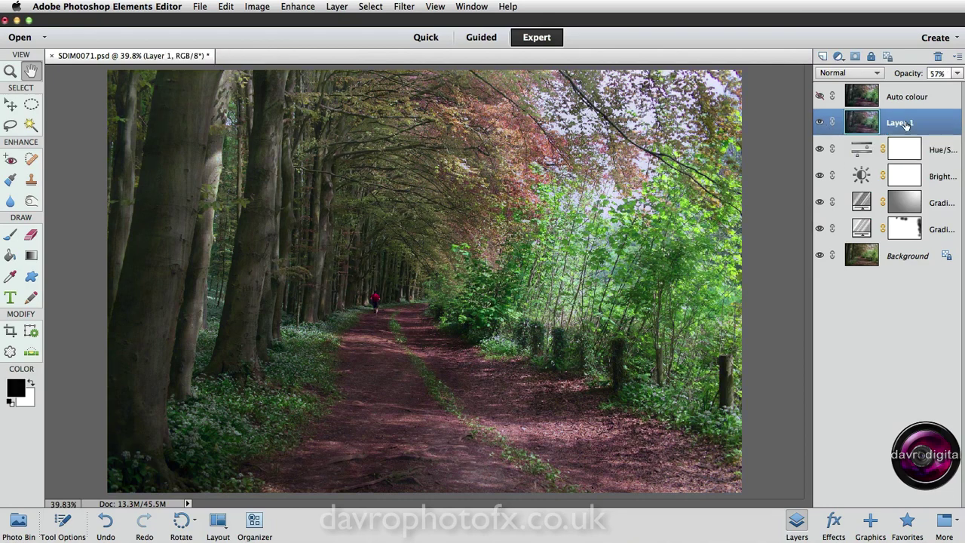
double_click(905, 121)
type("Colour cast")
key("Return")
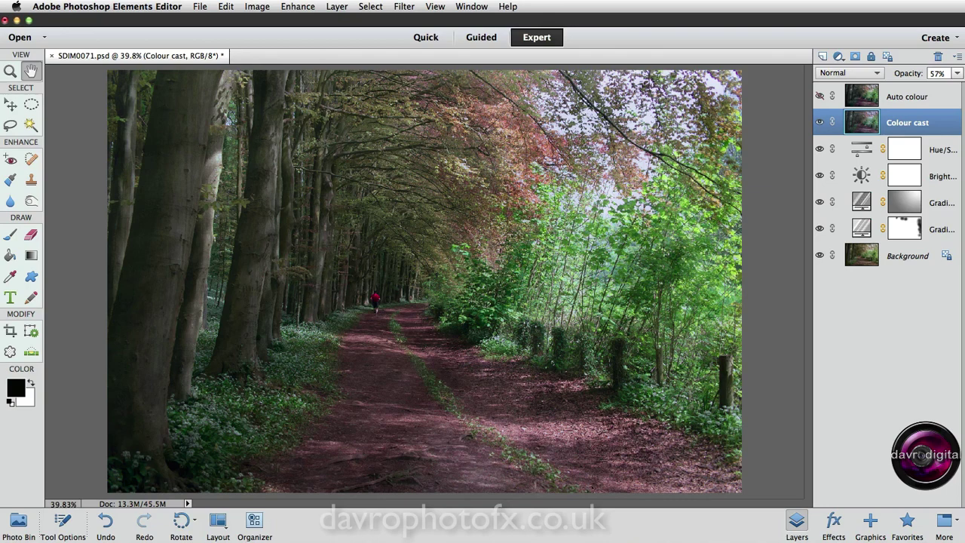
Scrub the Colour cast layer's opacity up to 63%
left_click(911, 74)
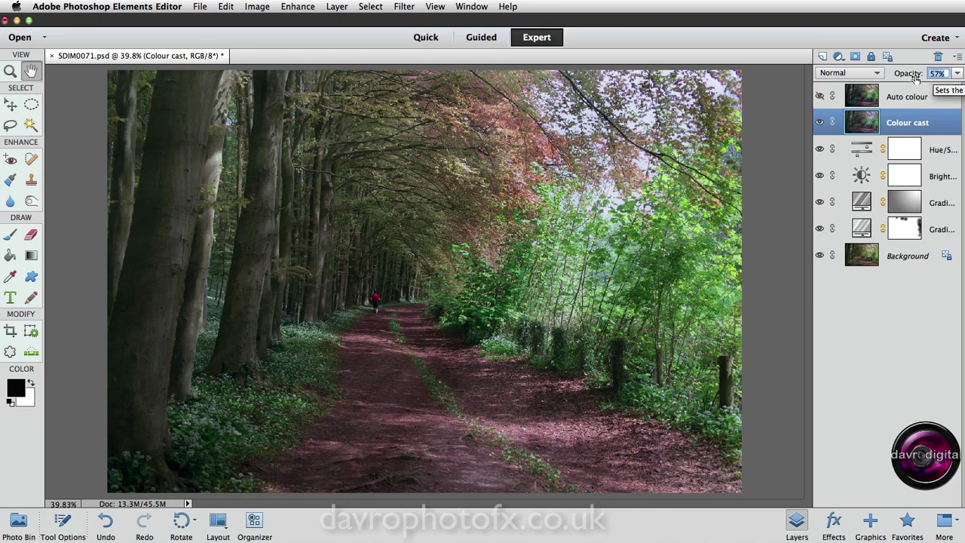
mouse_move(915, 78)
left_mouse_down()
mouse_move(903, 76)
mouse_move(916, 78)
left_mouse_up()
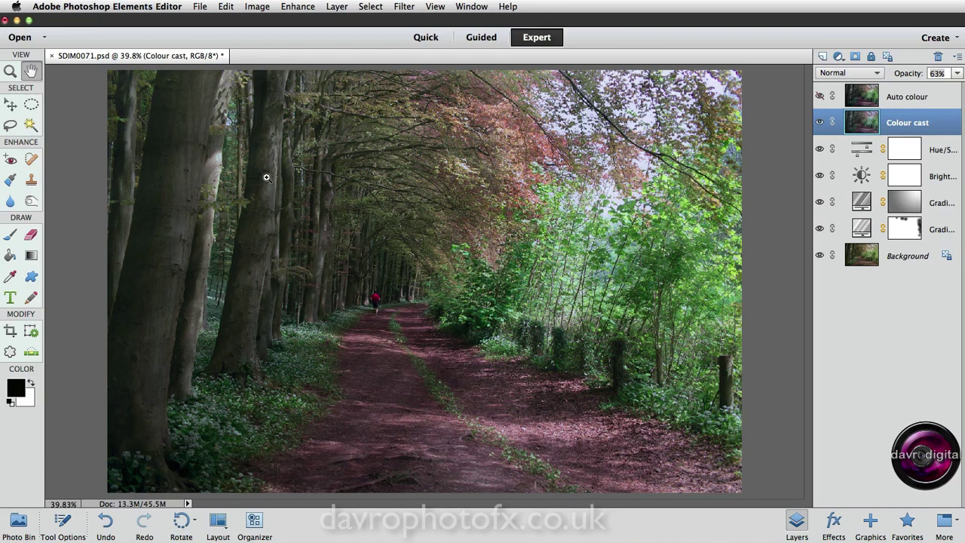
left_click(286, 191)
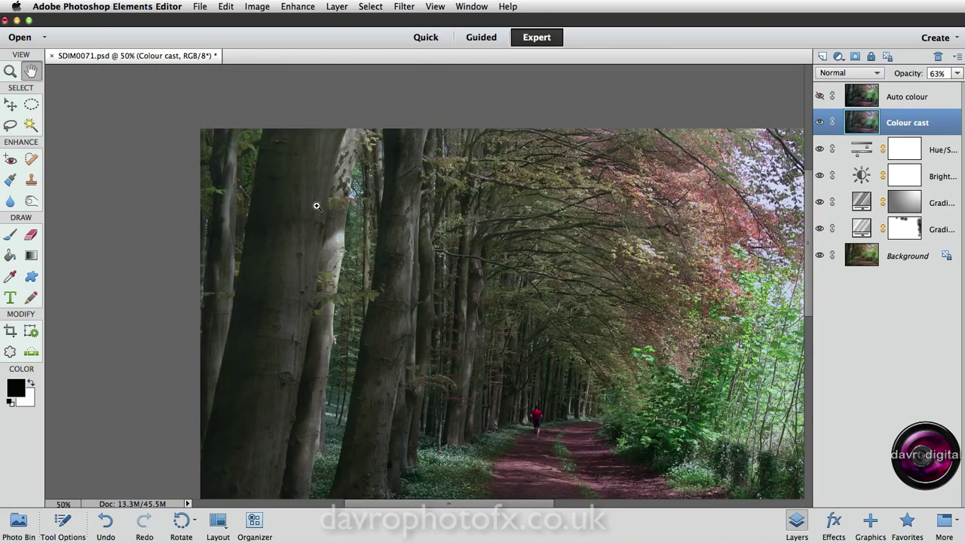
left_click(318, 206)
left_click(317, 206)
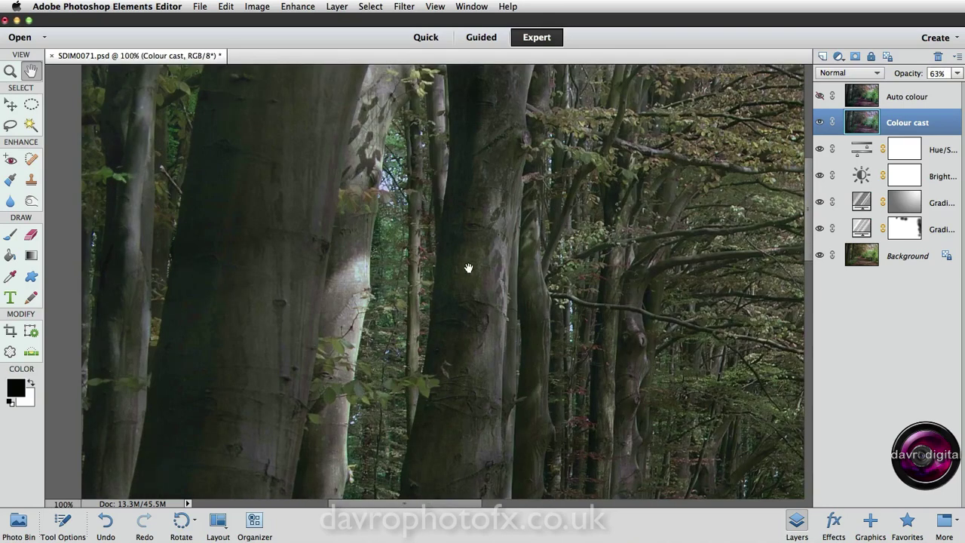
left_click_drag(470, 269, 450, 252)
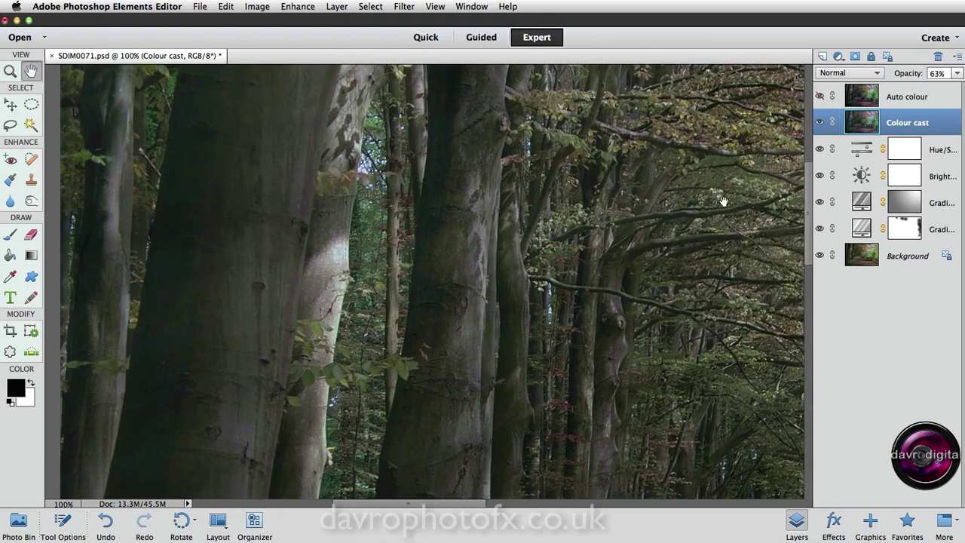
left_click(820, 123)
left_click(820, 123)
left_click_drag(636, 388, 598, 345)
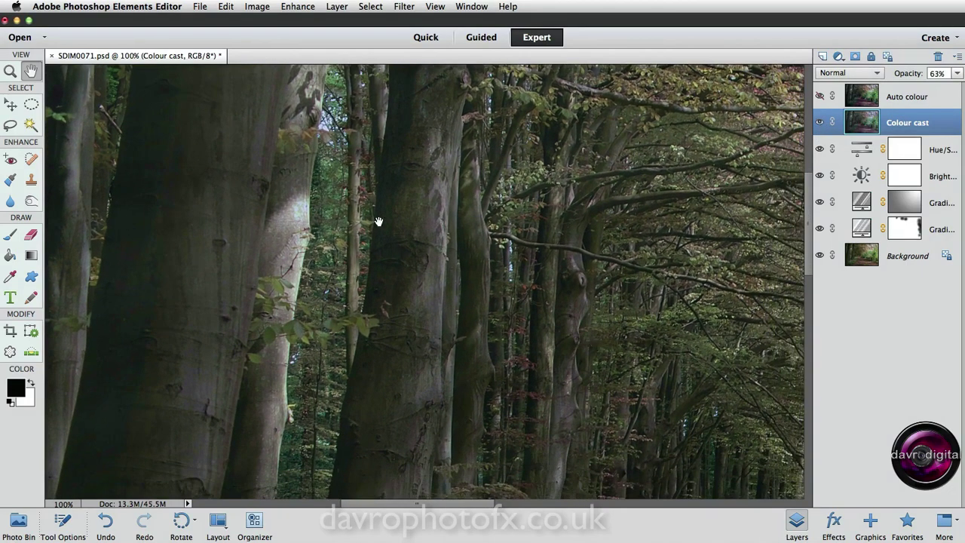
left_click_drag(483, 380, 482, 212)
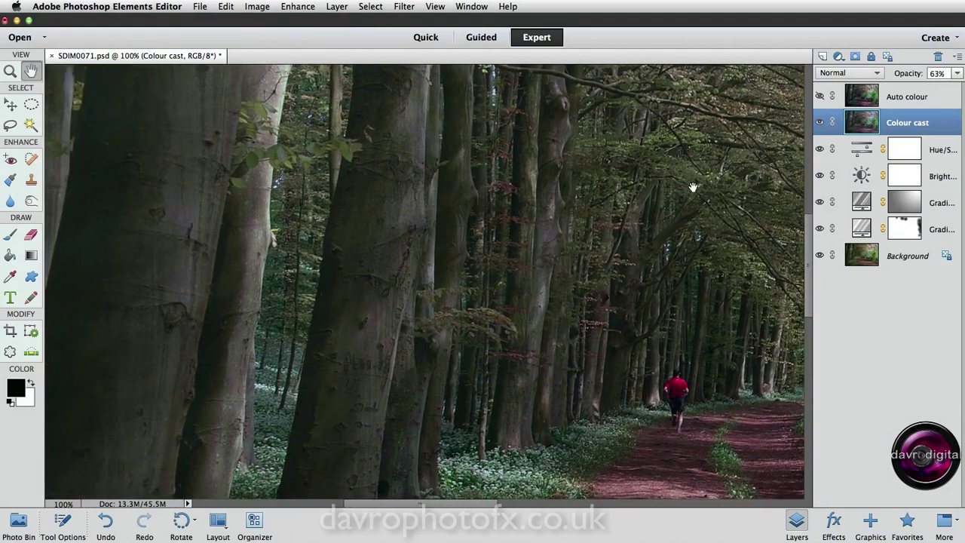
left_click(821, 123)
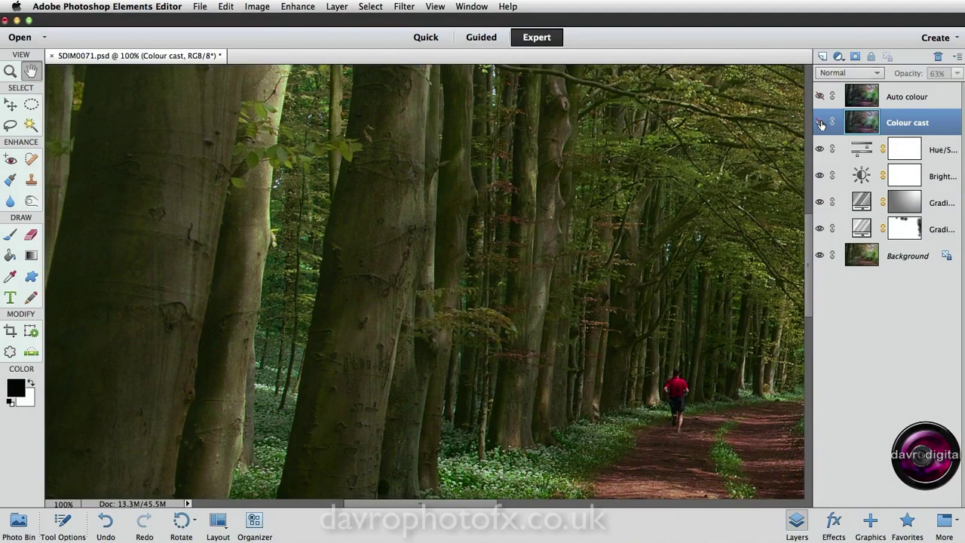
left_click(821, 123)
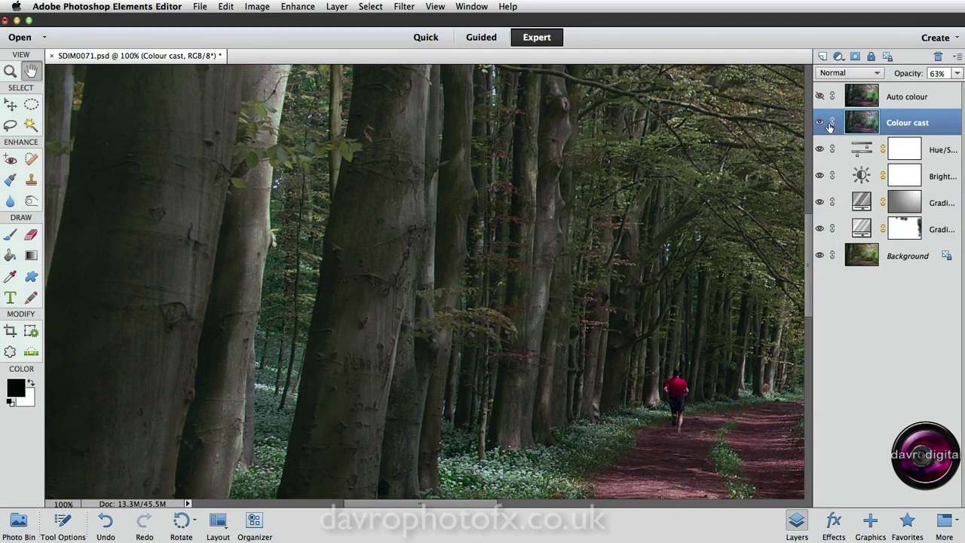
key("super+0")
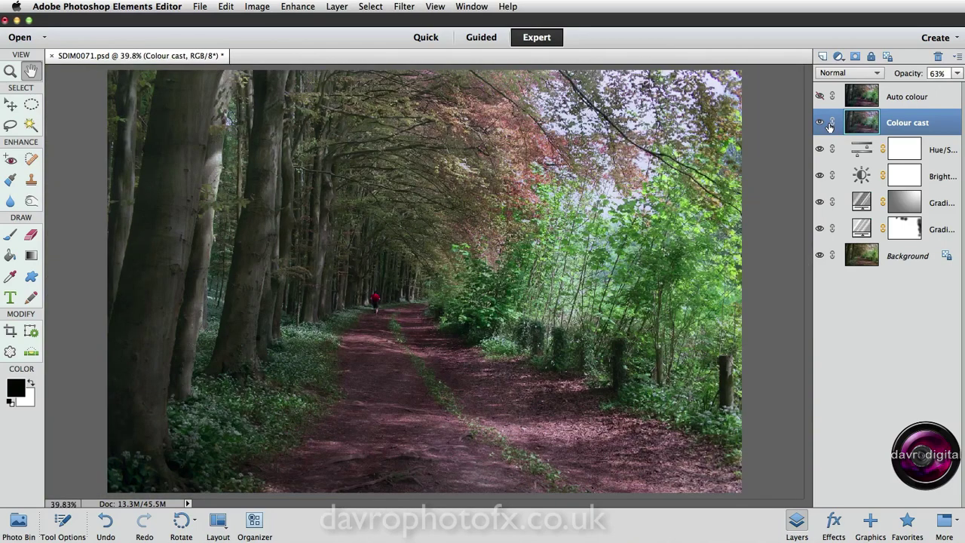